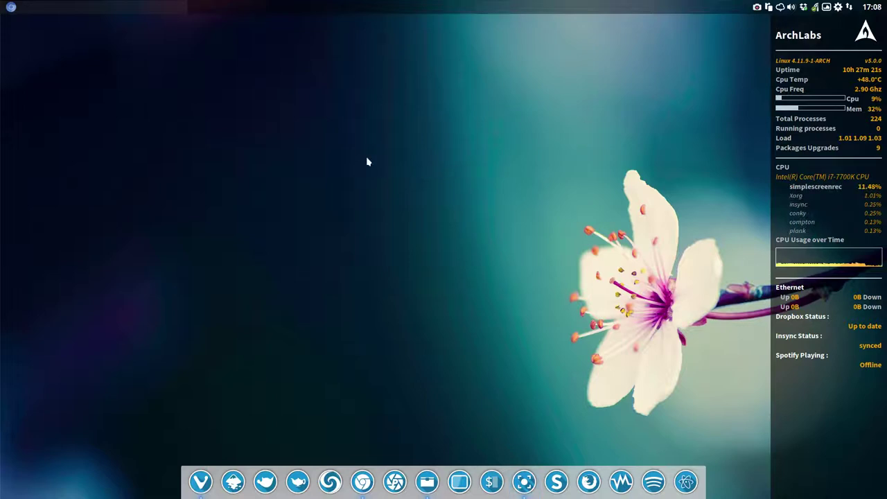
# Open Xfce4 Appearance on its Icons tab and move the window to the upper right
pyautogui.press('super+t')
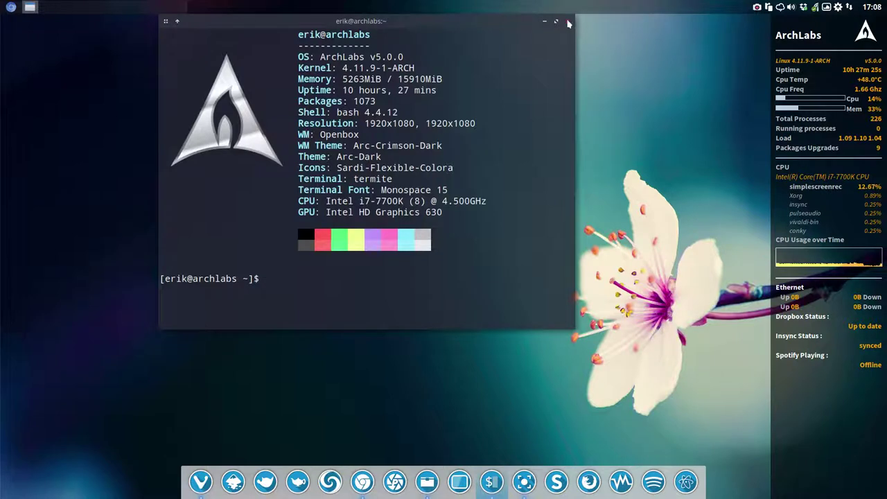
pyautogui.click(567, 23)
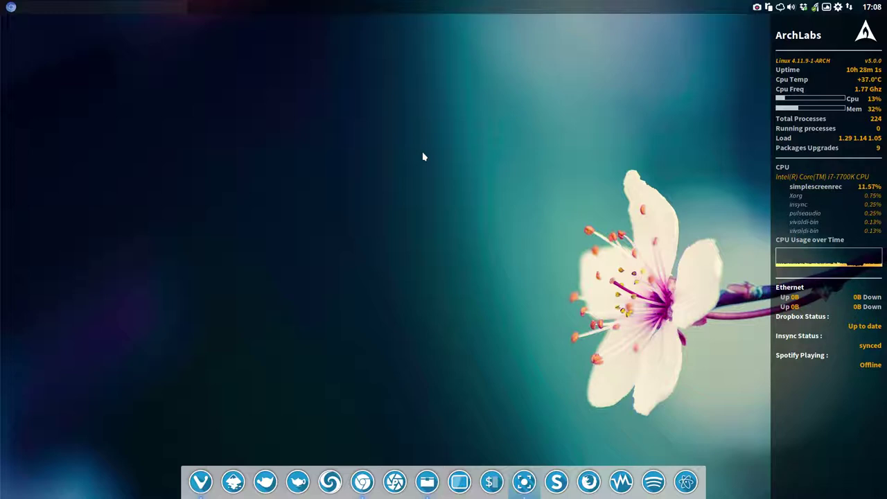
pyautogui.rightClick(423, 156)
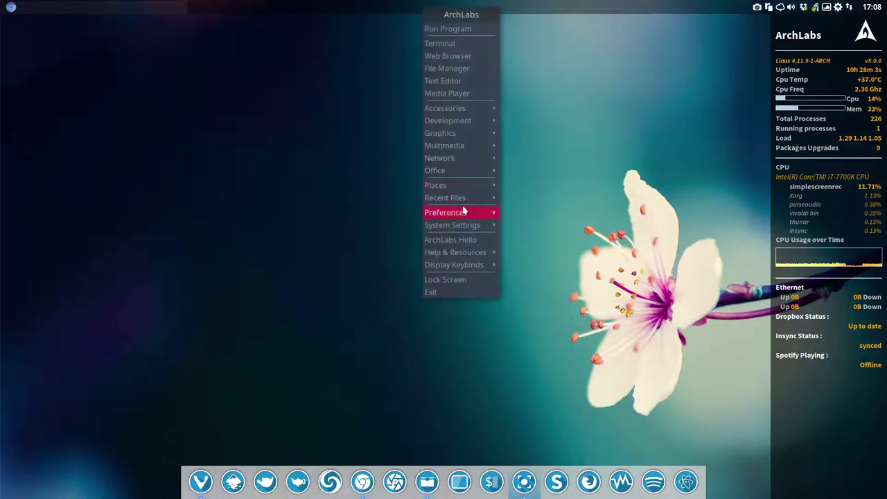
pyautogui.moveTo(464, 212)
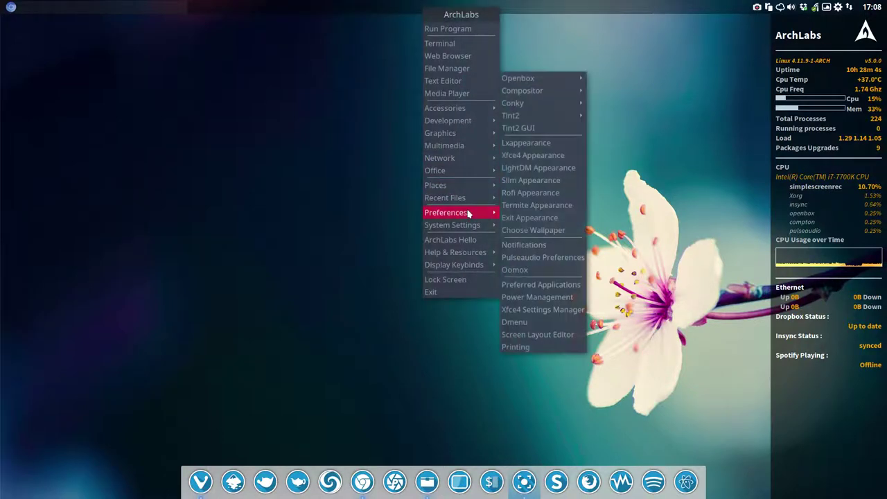
pyautogui.click(544, 156)
pyautogui.click(404, 187)
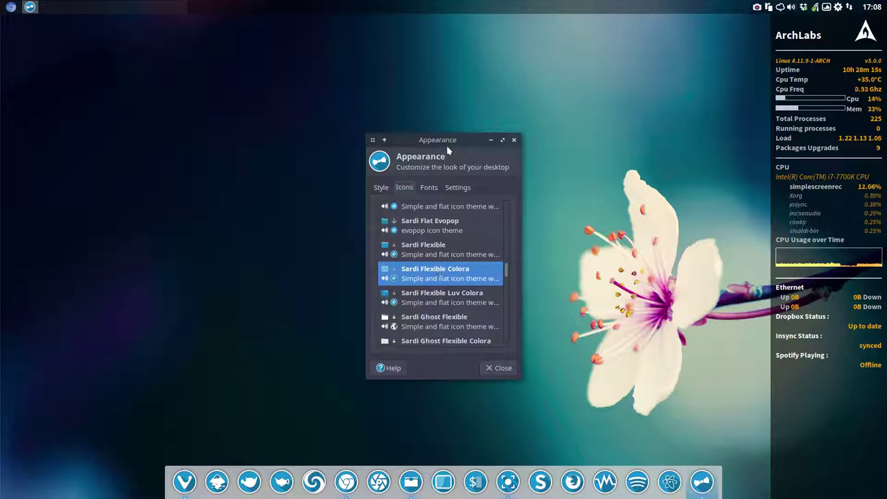
pyautogui.moveTo(449, 151); pyautogui.dragTo(650, 55)
# Open a file manager in the home folder, shift it down and right, then close it
pyautogui.rightClick(57, 136)
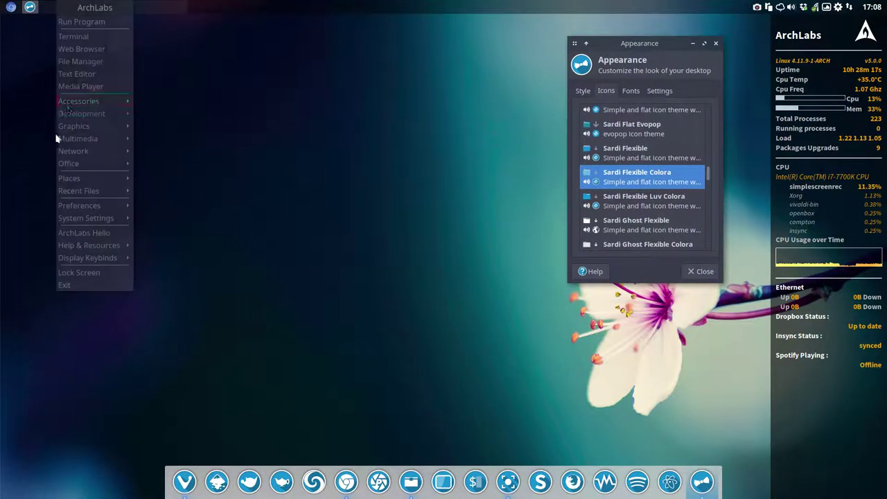
pyautogui.click(76, 61)
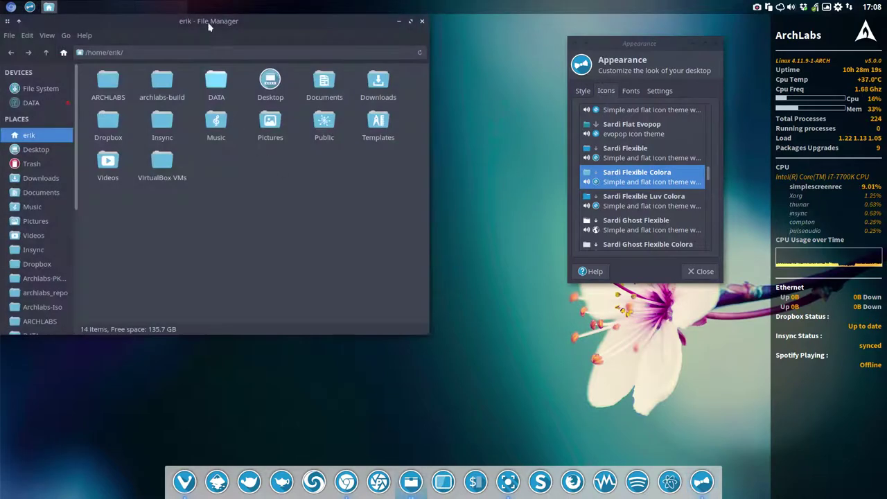
pyautogui.moveTo(208, 27); pyautogui.dragTo(247, 57)
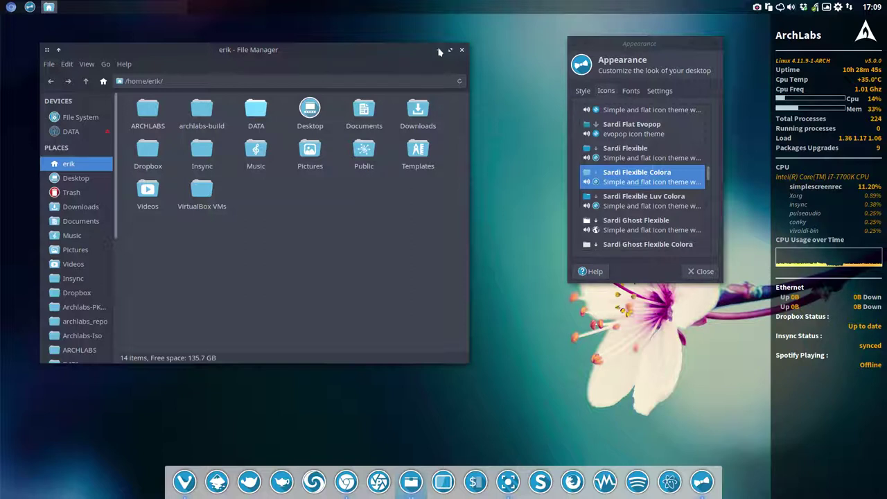
pyautogui.click(462, 50)
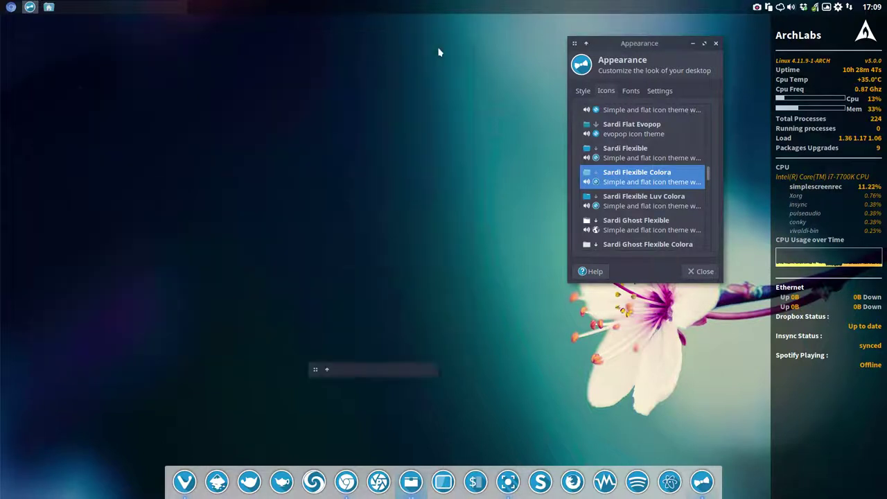
# In a new terminal, search packages with 'packer sardi-flexible-colora'
pyautogui.rightClick(123, 131)
pyautogui.moveTo(133, 113)
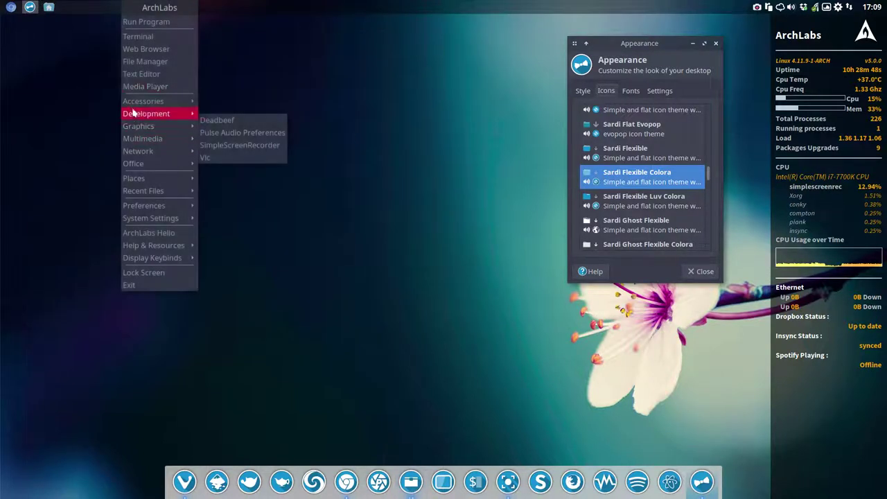
pyautogui.click(147, 40)
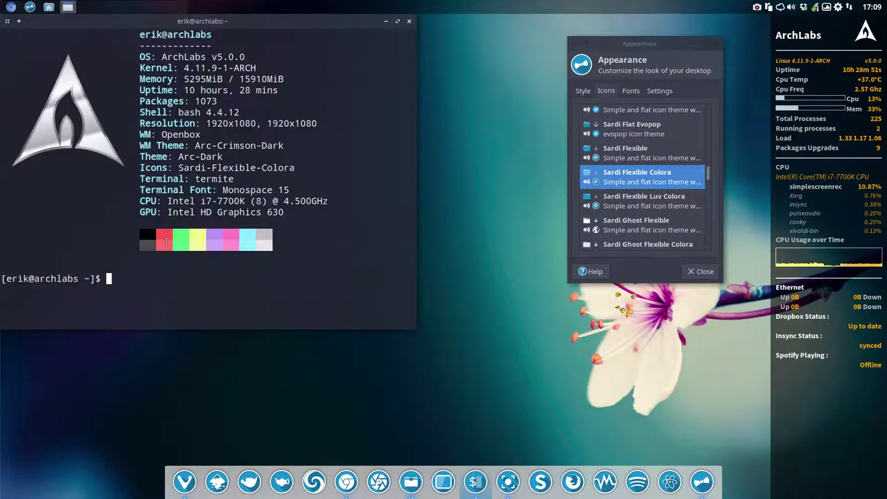
pyautogui.write('packer ')
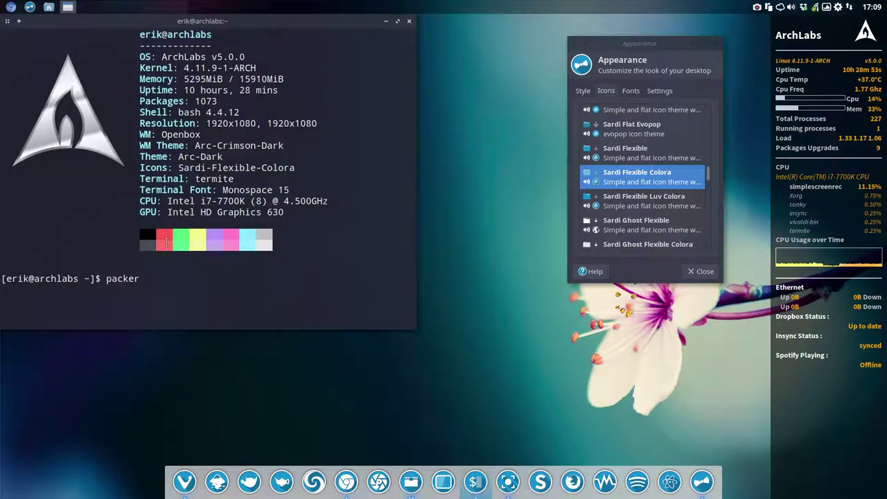
pyautogui.write('sardi')
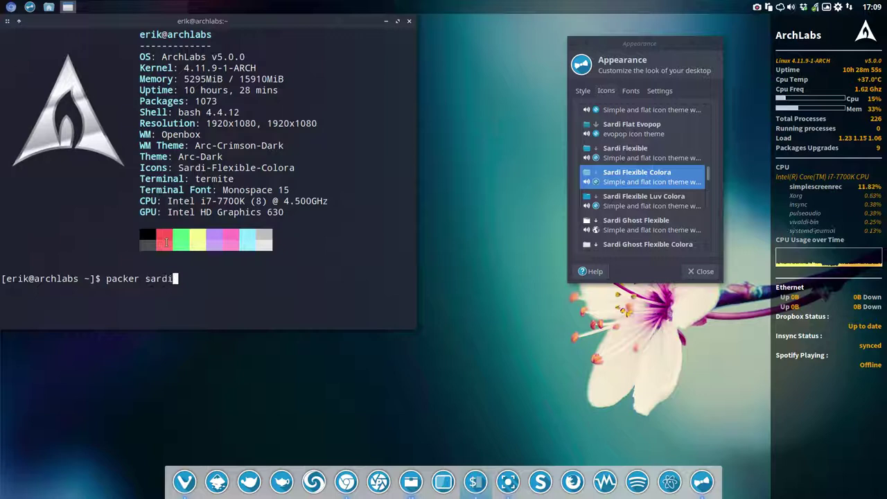
pyautogui.write('-flexib')
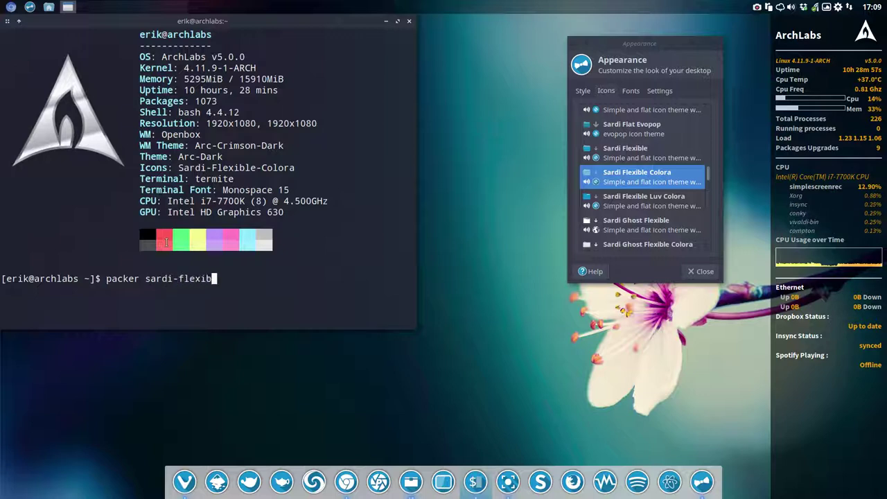
pyautogui.write('le-colora')
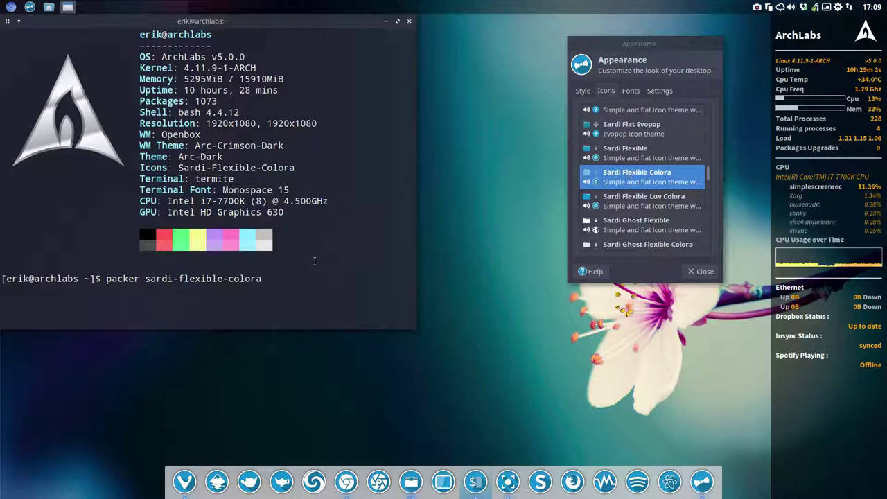
pyautogui.press('Return')
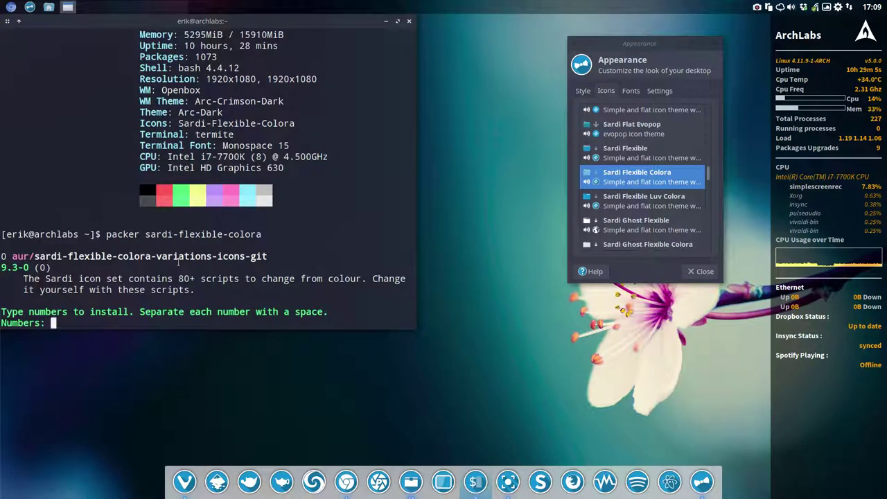
# Choose package 0, the variations icon package, and agree to install it
pyautogui.moveTo(156, 256); pyautogui.dragTo(212, 256)
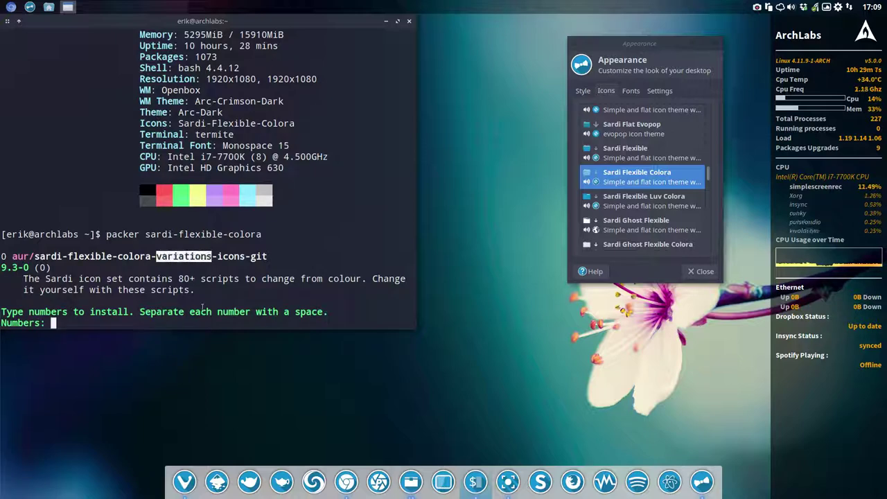
pyautogui.click(173, 297)
pyautogui.write('0')
pyautogui.press('Return')
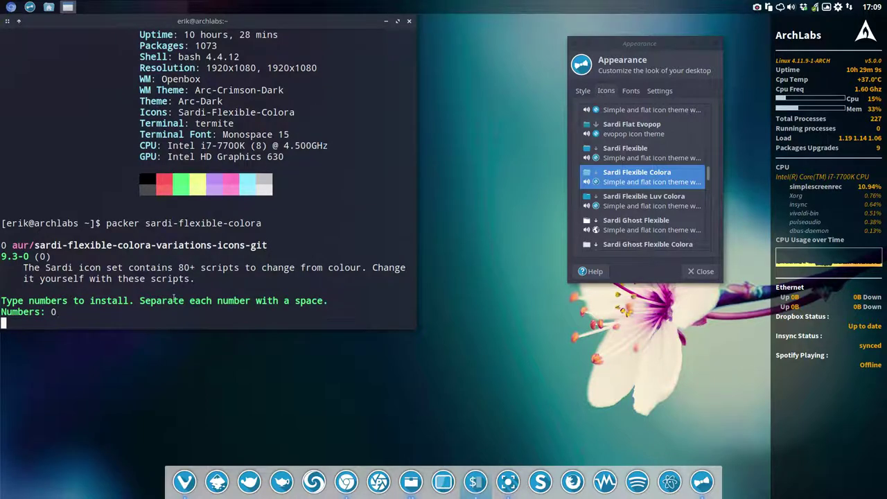
pyautogui.write('y')
pyautogui.press('Return')
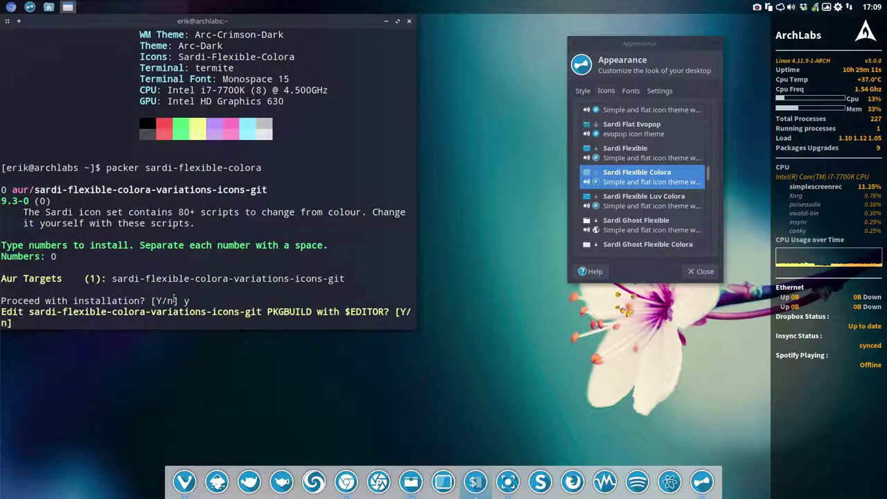
# Skip PKGBUILD editing, authenticate, confirm installing the built package, and close the terminal
pyautogui.write('n')
pyautogui.press('Return')
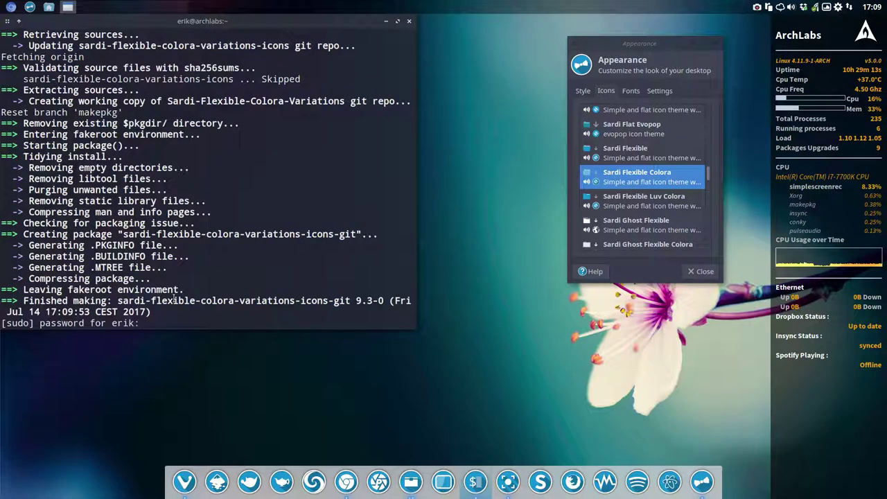
pyautogui.press('Return')
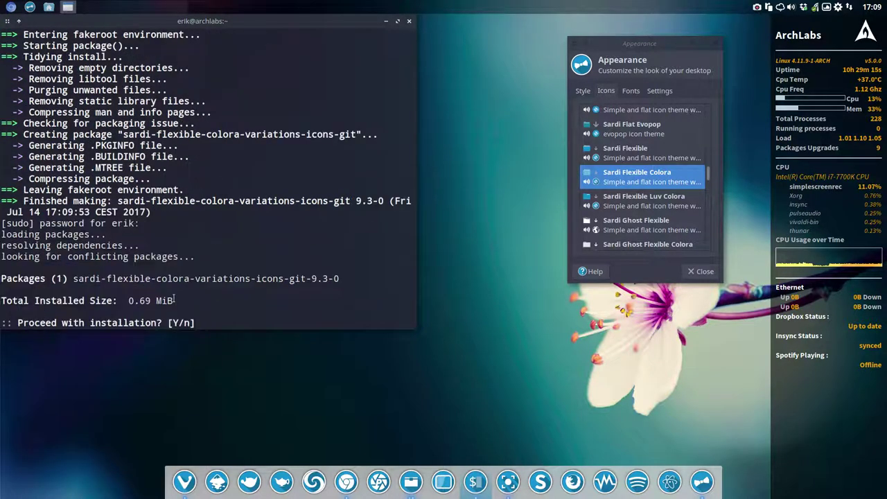
pyautogui.write('y')
pyautogui.press('Return')
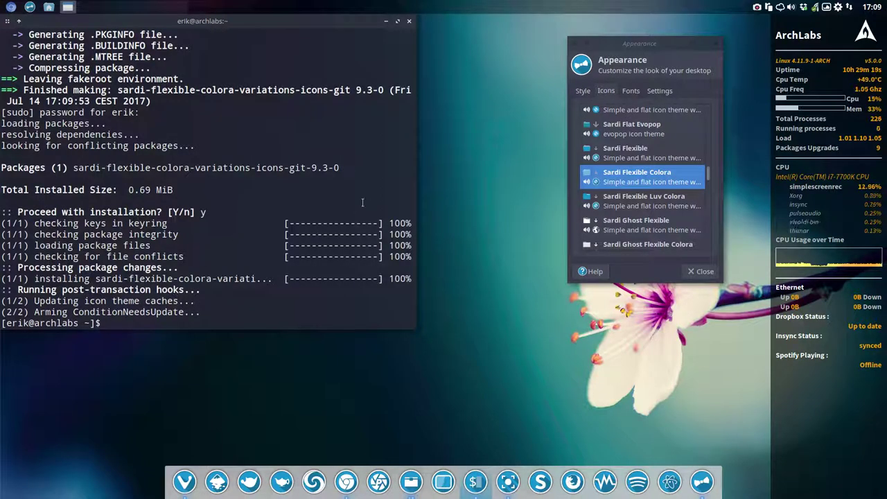
pyautogui.scroll(1, 377, 97)
pyautogui.click(409, 21)
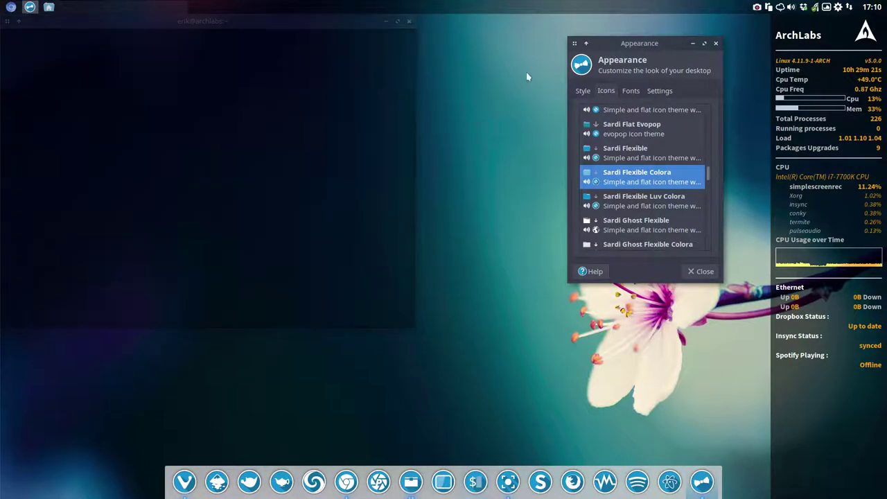
# Reopen Xfce4 Appearance on the Icons tab and move it up and right
pyautogui.click(717, 44)
pyautogui.rightClick(303, 157)
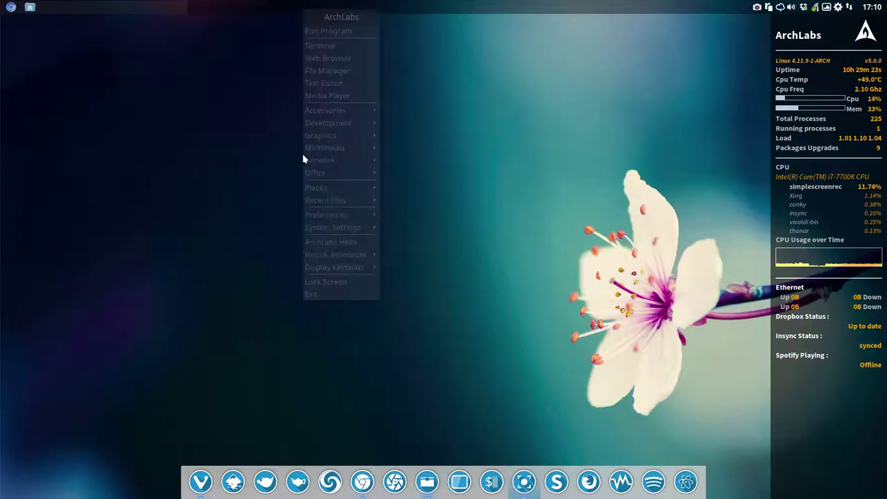
pyautogui.moveTo(339, 215)
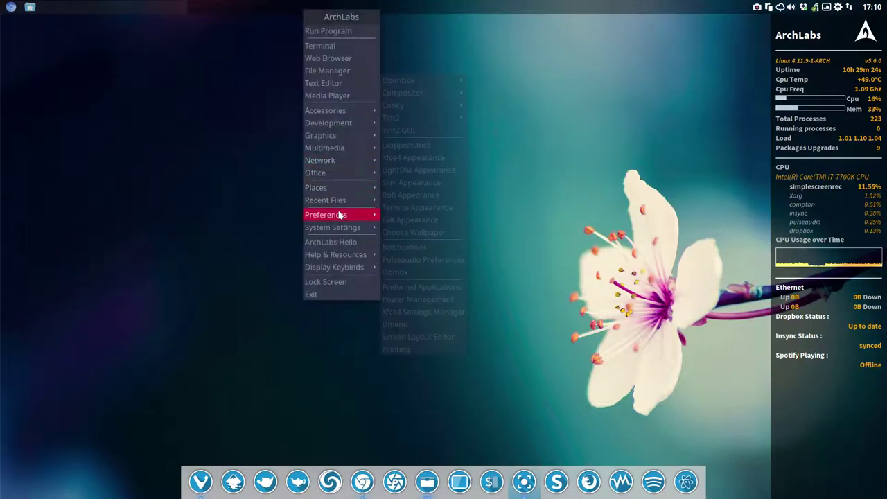
pyautogui.click(413, 158)
pyautogui.click(404, 187)
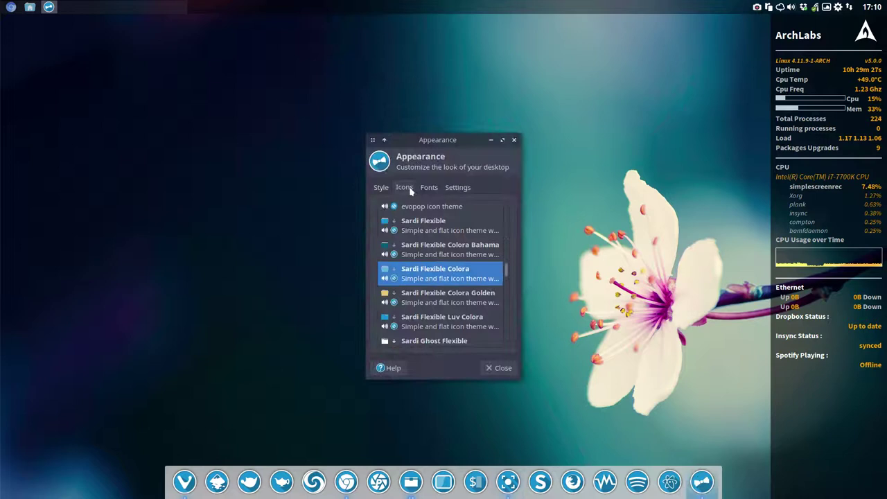
pyautogui.moveTo(455, 141); pyautogui.dragTo(581, 81)
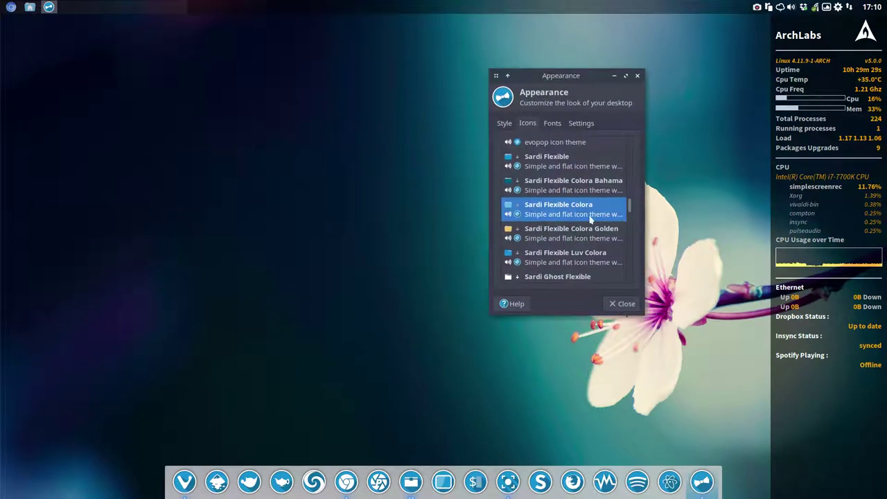
# Launch the file manager from the desktop menu and nudge it slightly lower
pyautogui.rightClick(177, 41)
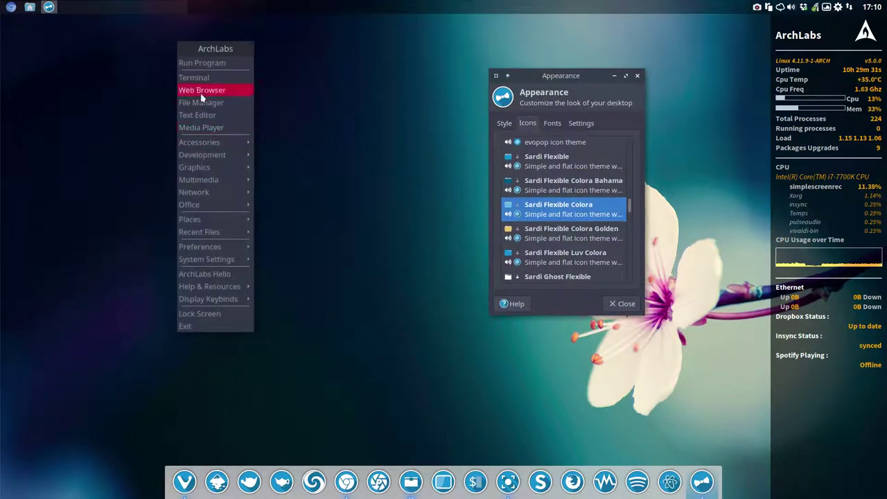
pyautogui.click(129, 65)
pyautogui.click(30, 7)
pyautogui.moveTo(270, 51)
pyautogui.mouseDown()
pyautogui.moveTo(262, 72)
pyautogui.moveTo(265, 58)
pyautogui.mouseUp()
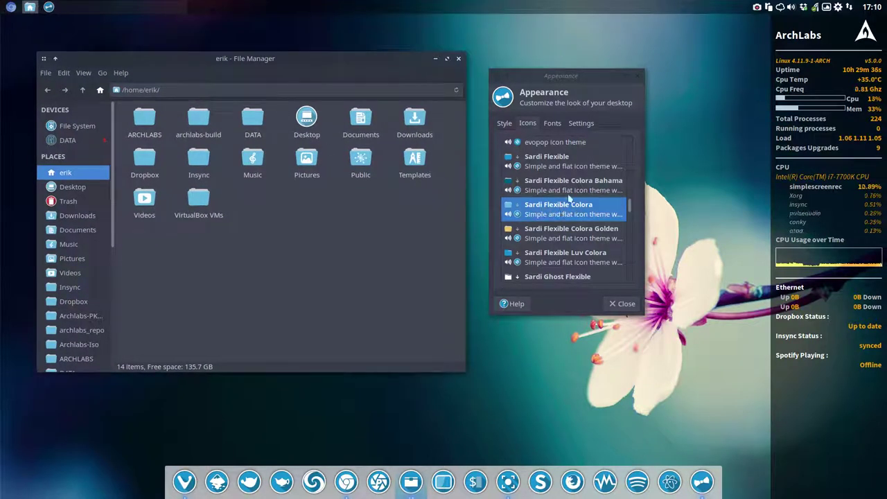
# Apply Sardi Flexible Colora Bahama, then Golden, previewing yellow folders in the file manager before closing it
pyautogui.click(577, 191)
pyautogui.click(425, 257)
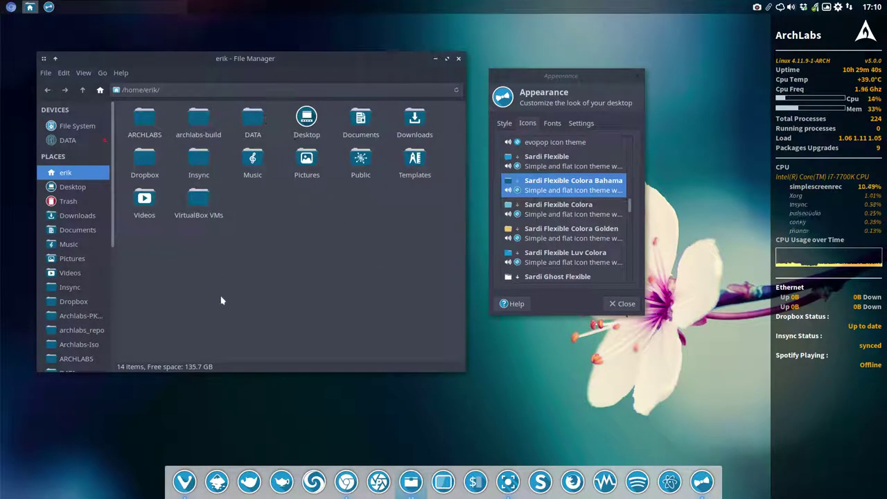
pyautogui.click(574, 233)
pyautogui.click(313, 259)
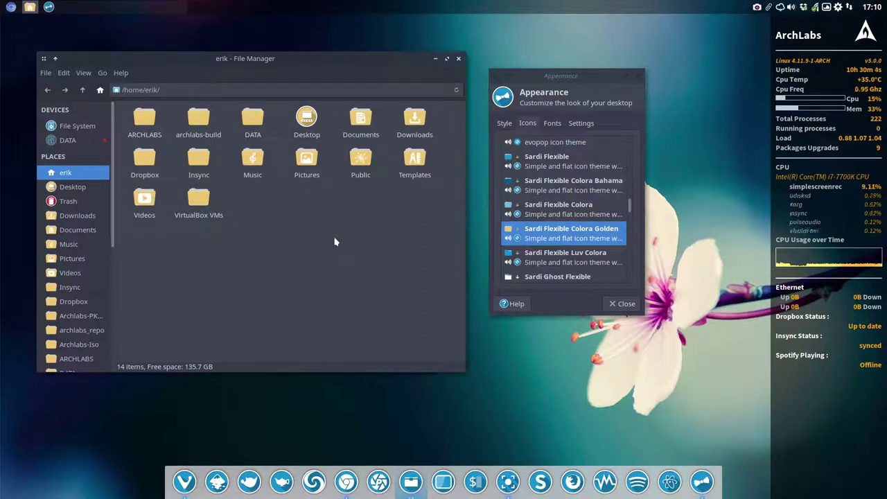
pyautogui.click(447, 59)
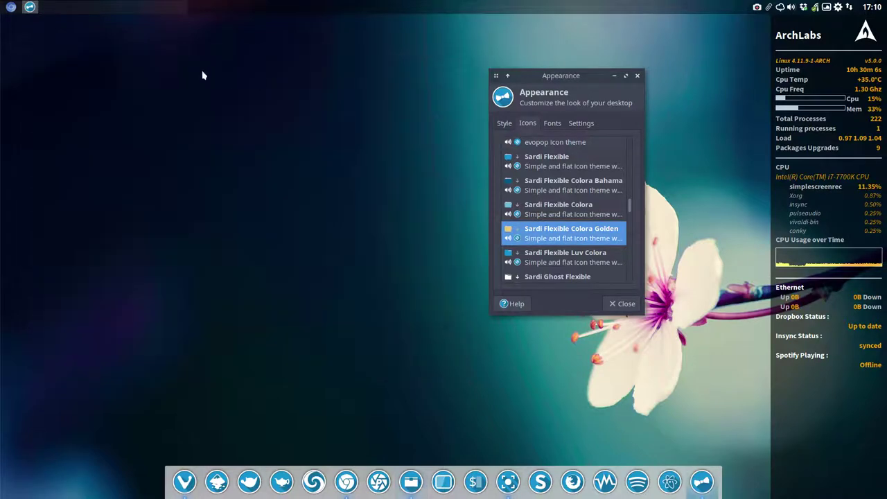
# From the GitHub results, open Sardi-Flexible-Colora-Variations and download its master ZIP via Clone or download
pyautogui.click(30, 7)
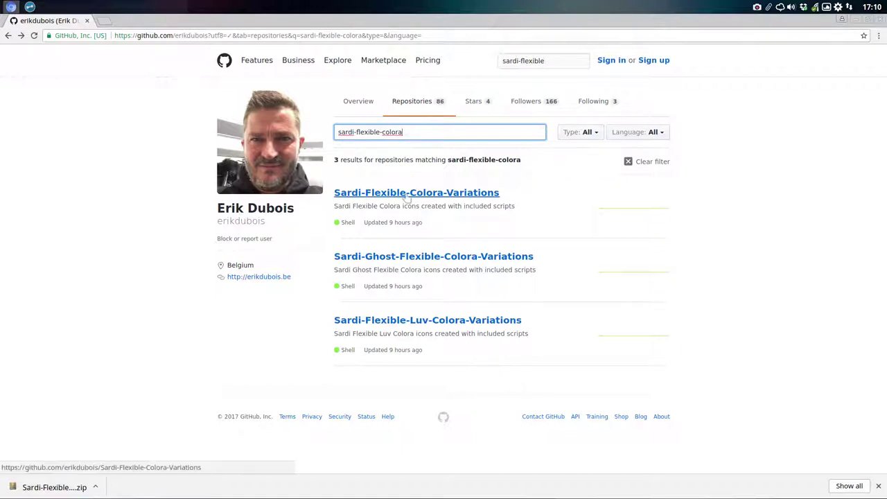
pyautogui.click(450, 197)
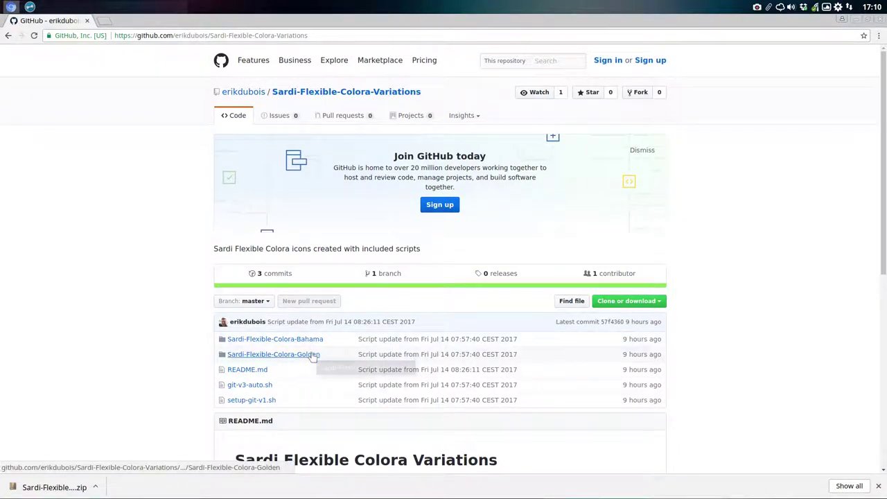
pyautogui.click(659, 304)
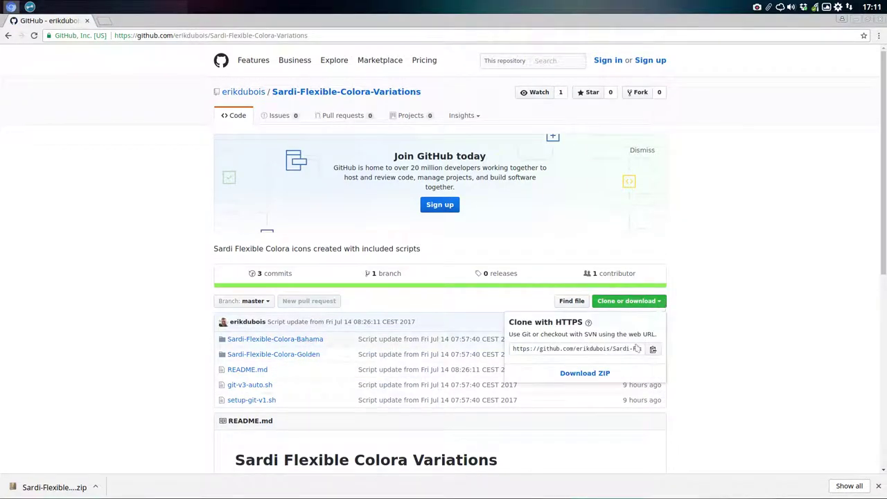
pyautogui.click(586, 373)
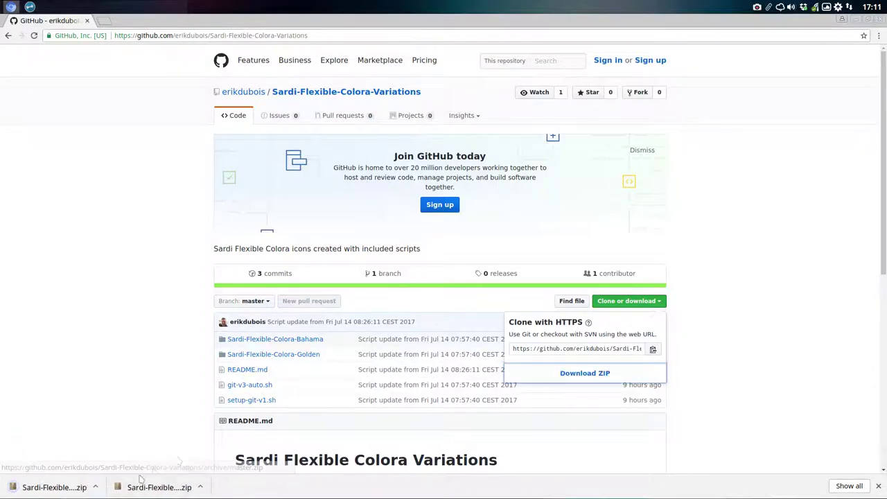
pyautogui.click(95, 488)
# In the zip's folder, delete the old Sardi-Flexible-Variations-master folder and extract the new zip here
pyautogui.click(115, 450)
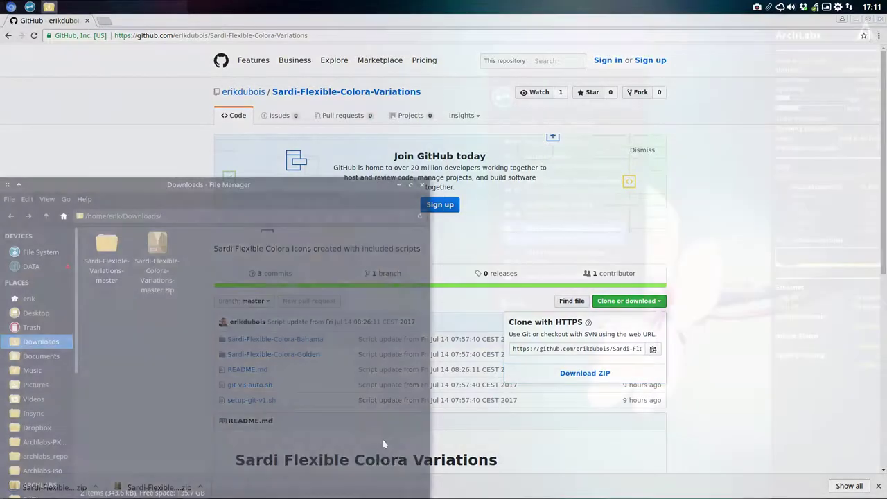
pyautogui.click(109, 247)
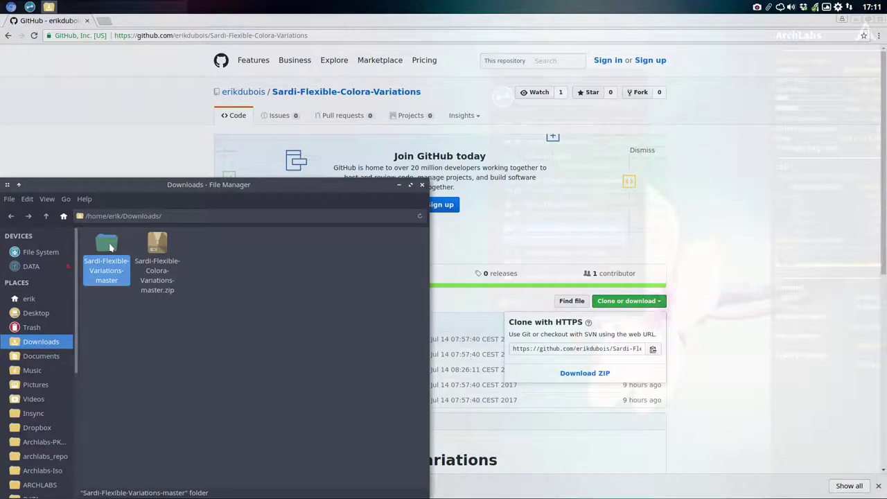
pyautogui.press('Delete')
pyautogui.click(109, 247)
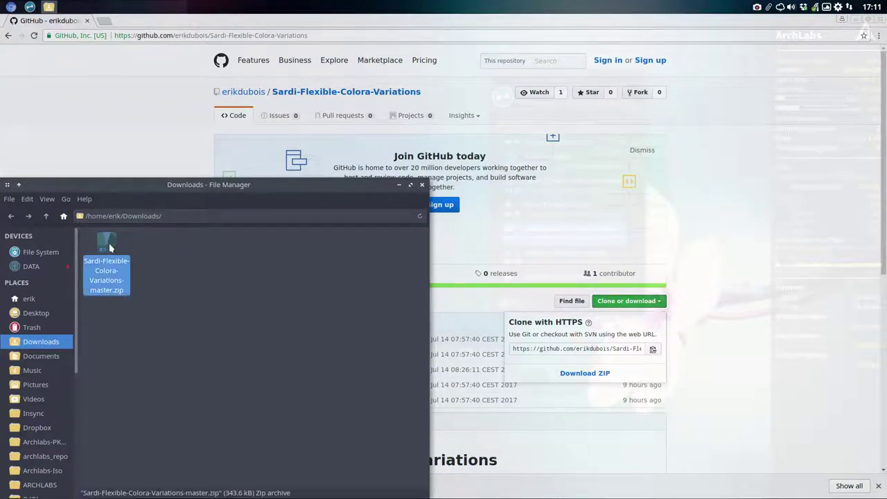
pyautogui.rightClick(110, 247)
pyautogui.click(172, 400)
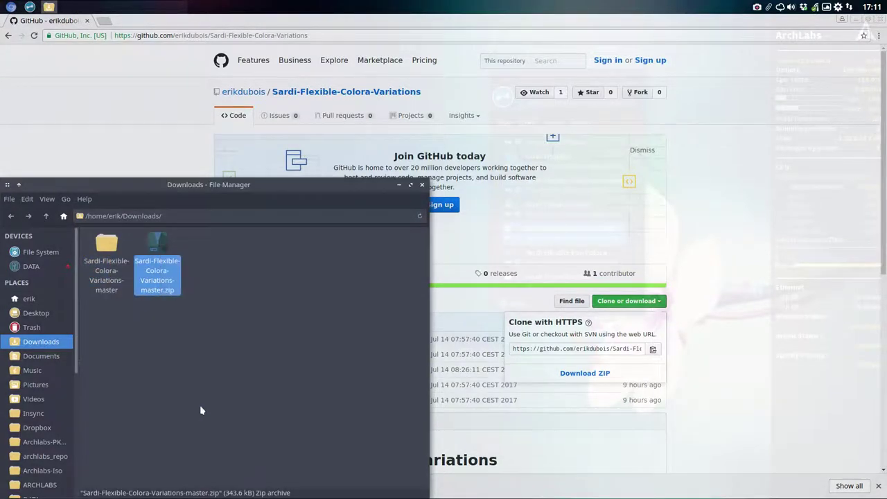
# Delete the three loose files and place the Bahama and Golden folders into ~/.icons
pyautogui.doubleClick(122, 266)
pyautogui.moveTo(201, 286); pyautogui.dragTo(378, 251)
pyautogui.press('Delete')
pyautogui.moveTo(89, 305); pyautogui.dragTo(242, 234)
pyautogui.scroll(-5, 61, 420)
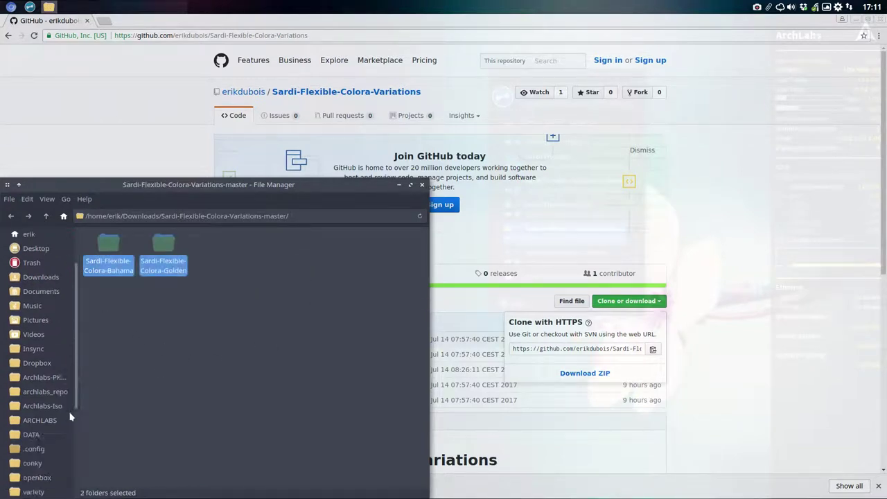
pyautogui.click(33, 391)
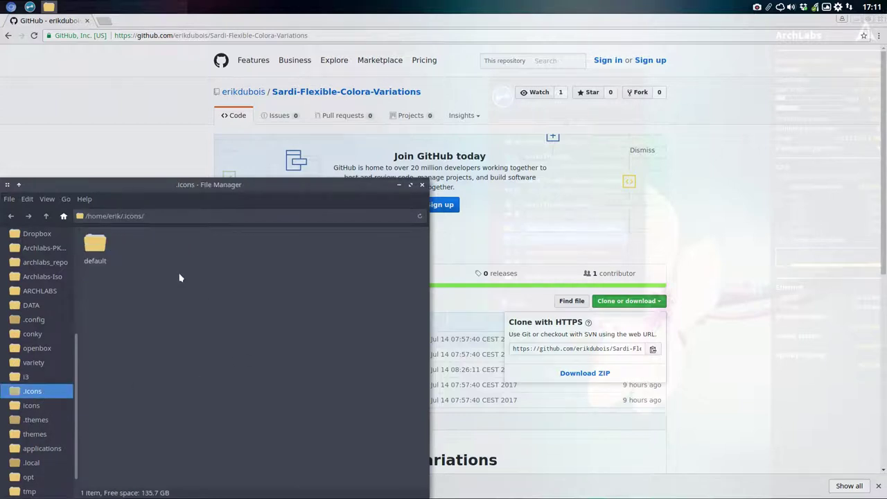
pyautogui.click(199, 334)
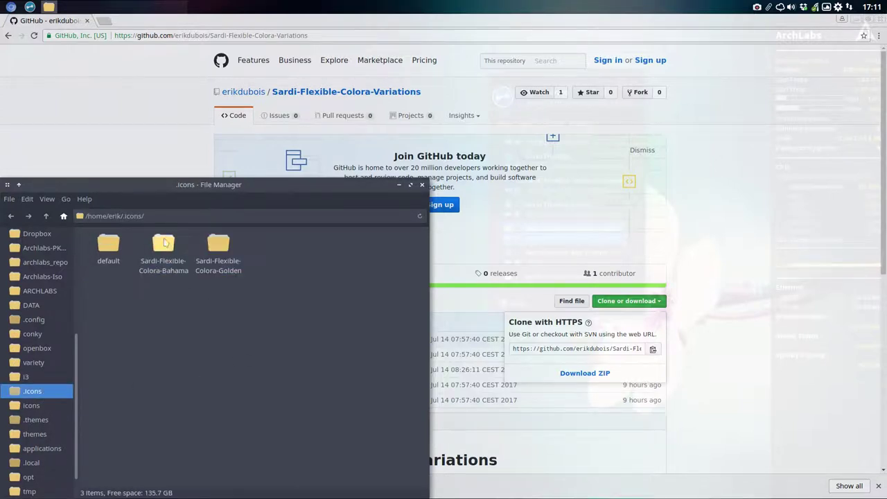
pyautogui.doubleClick(122, 216)
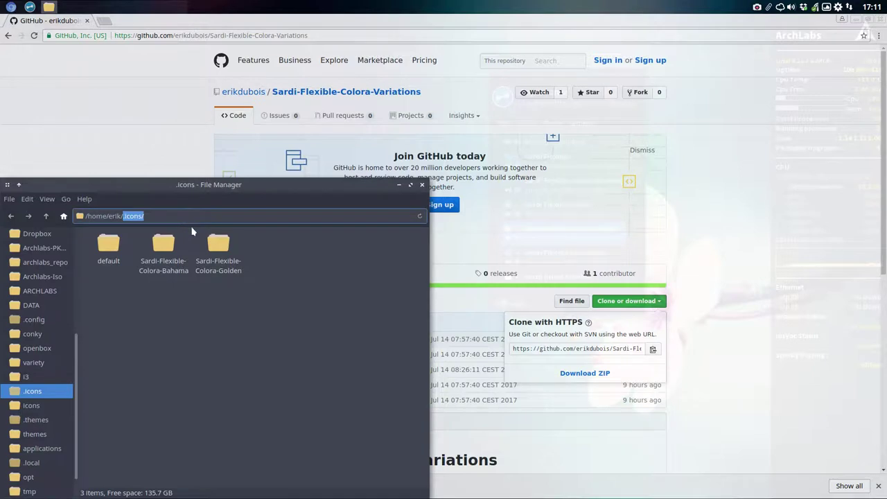
pyautogui.click(196, 297)
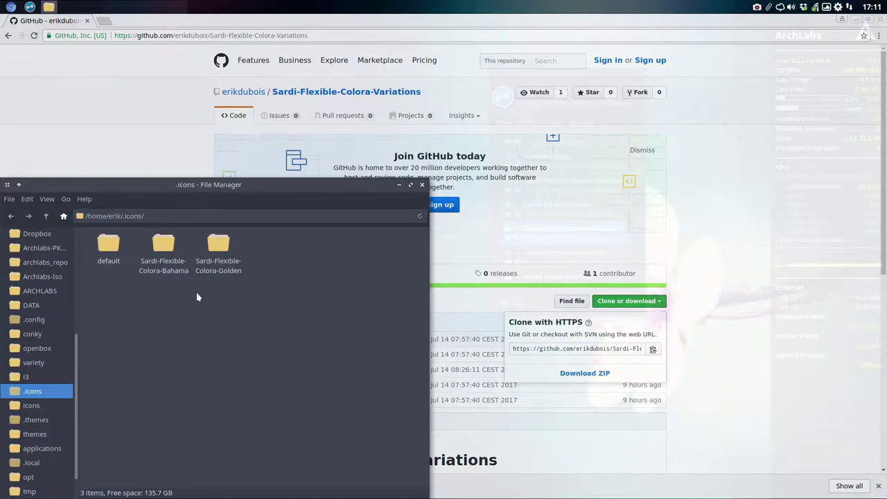